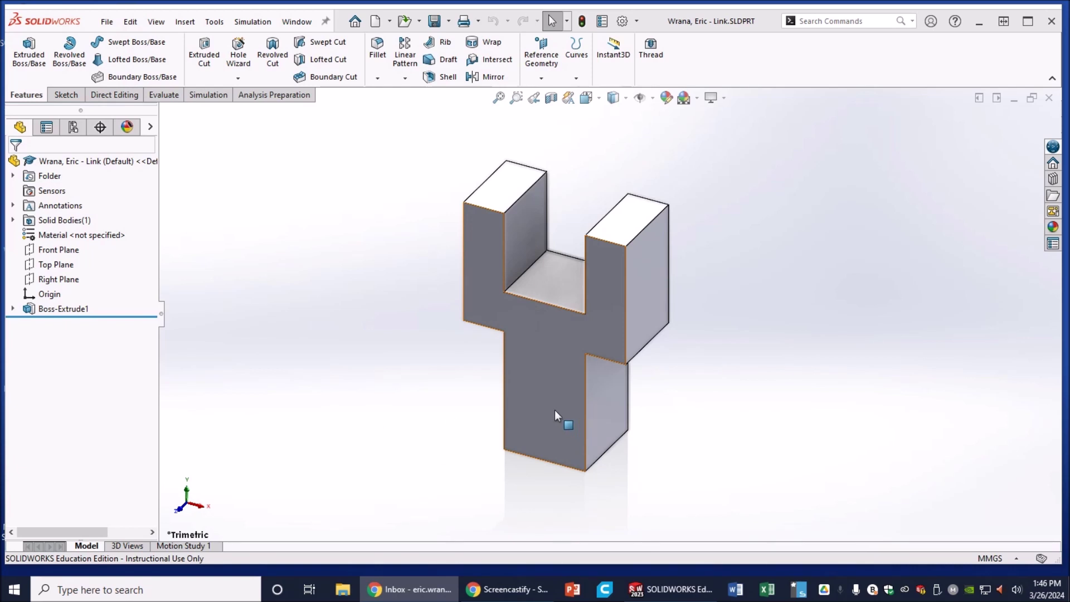
Inspect the Link part, then edit Sketch1 under Boss-Extrude1 to show its 5, 10 and 15 mm dimensions
middle_drag(554, 410, 576, 335)
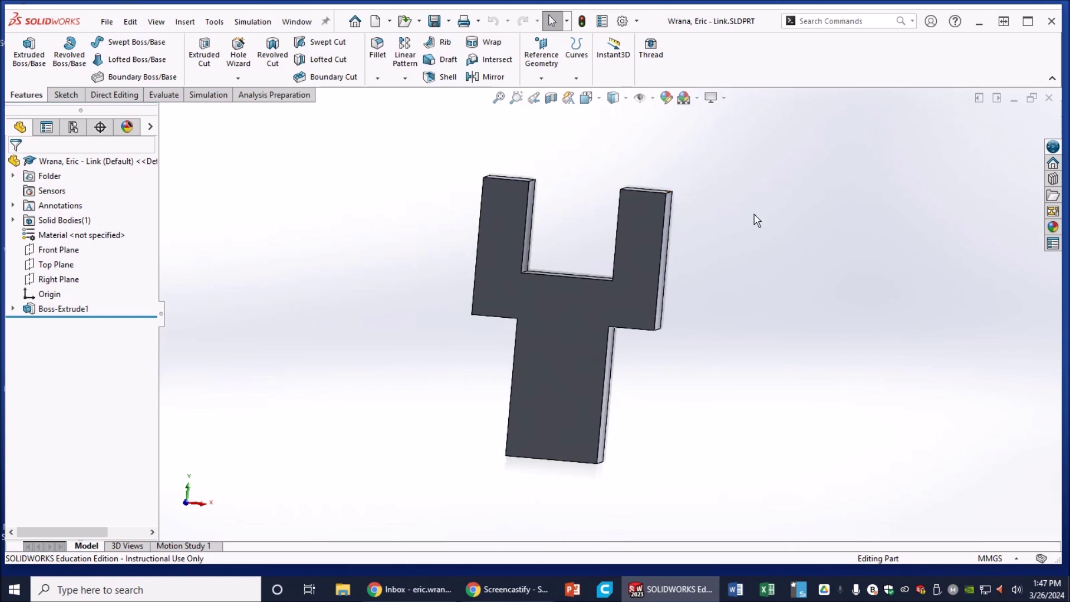
middle_drag(755, 219, 664, 242)
scroll(600, 210, down, 4)
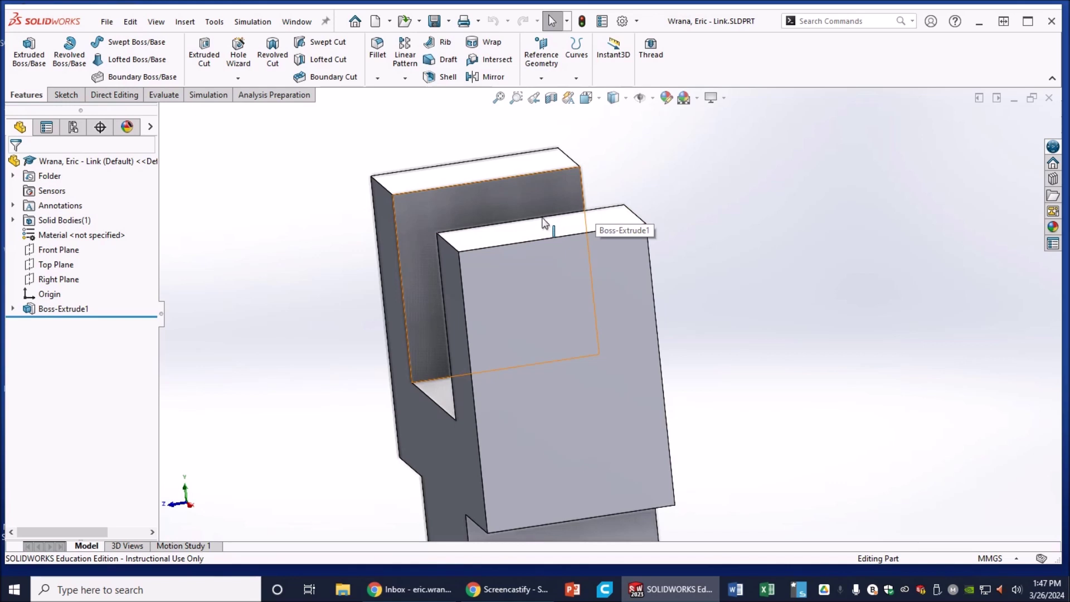
middle_drag(332, 249, 366, 177)
scroll(473, 222, up, 5)
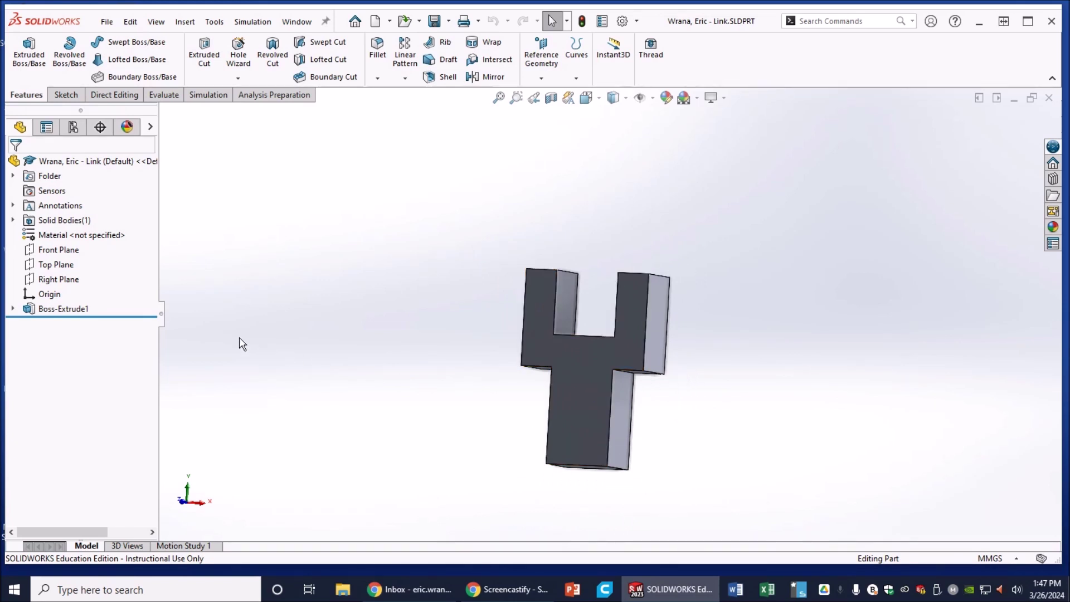
scroll(485, 470, down, 3)
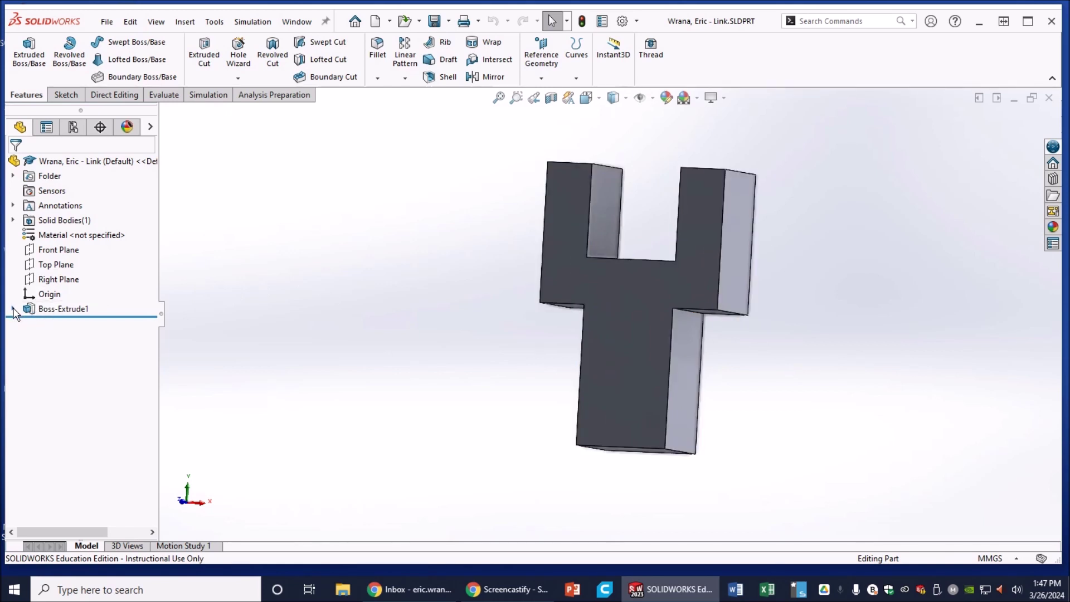
click(13, 310)
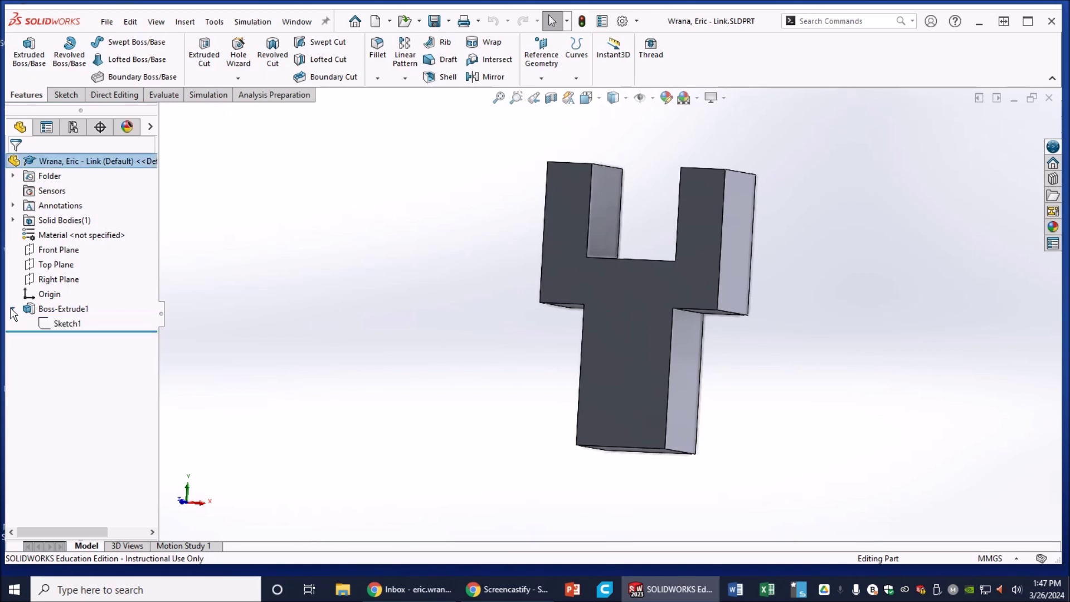
right_click(49, 326)
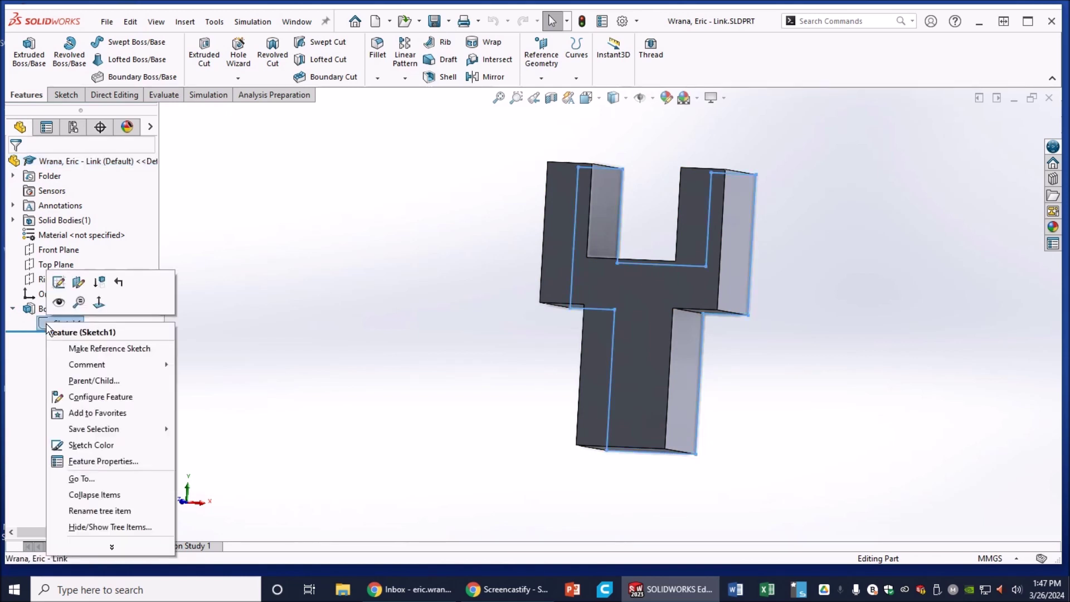
click(58, 283)
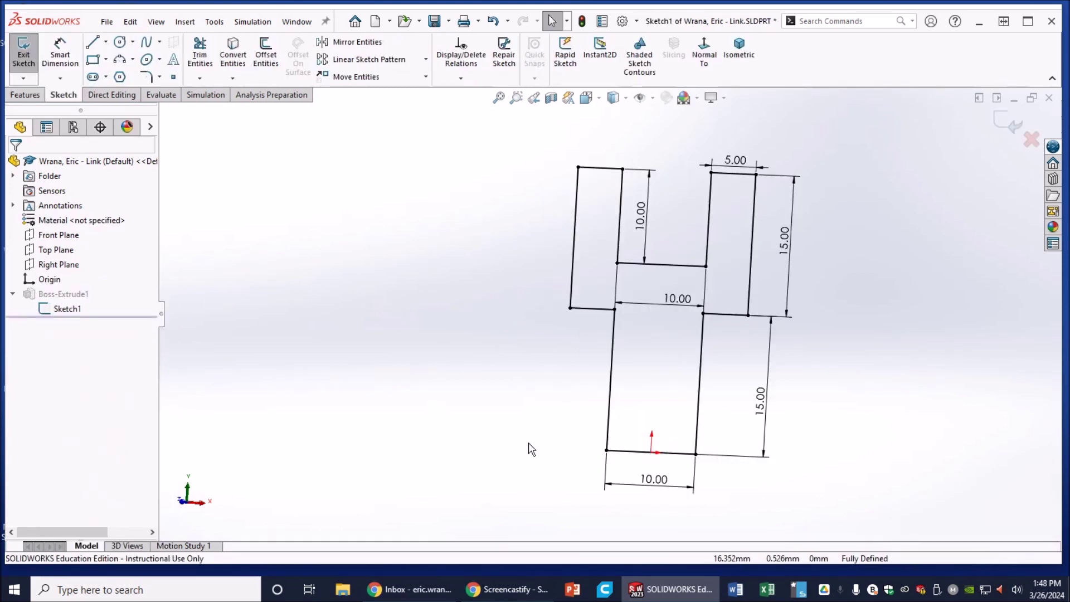
Change the sketch's bottom 10.00 width dimension to 9.5 mm and exit the sketch to rebuild
double_click(652, 480)
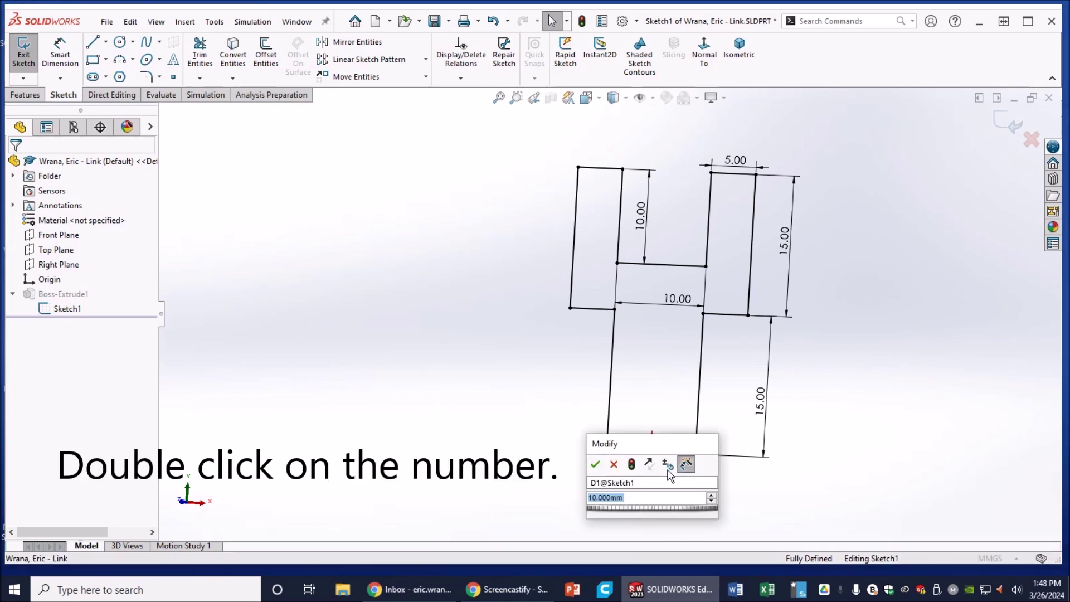
text(9.)
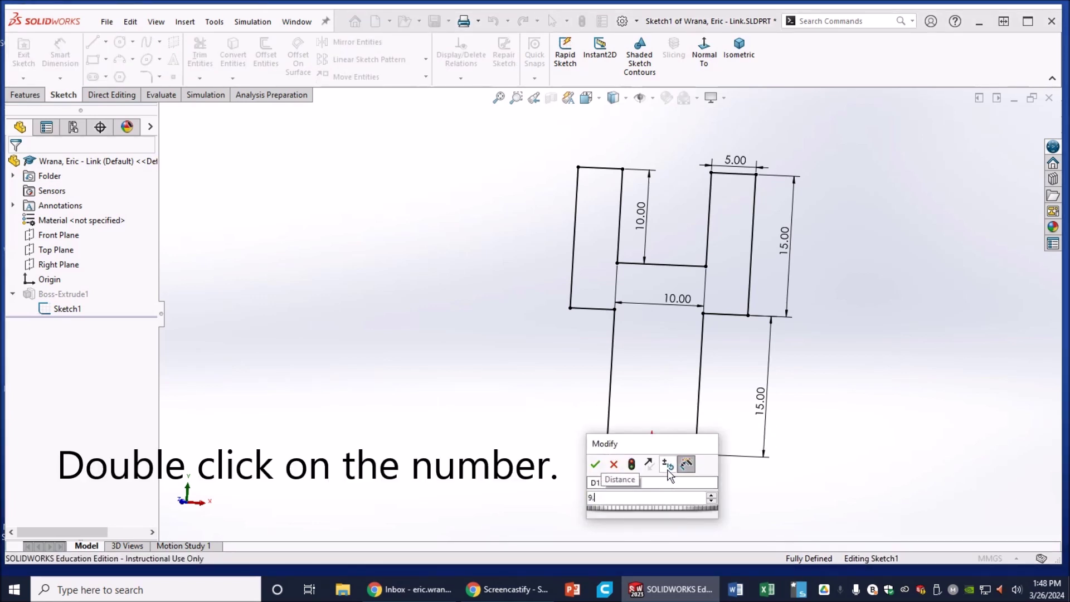
text(5)
key(Return)
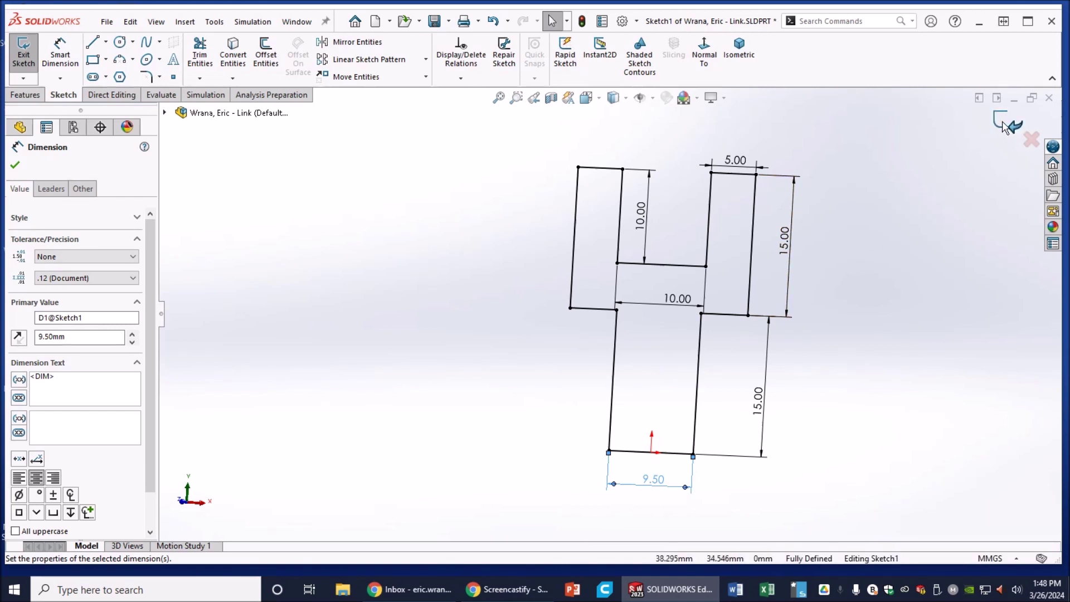
click(984, 154)
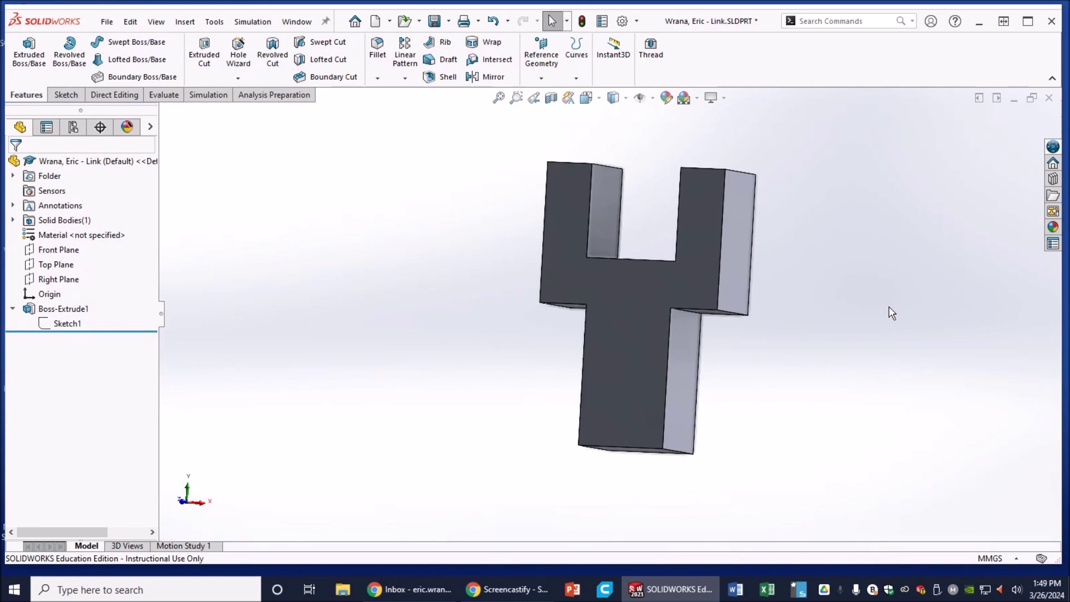
Snap the rebuilt Link part to the Front view and save it
middle_drag(860, 327, 913, 321)
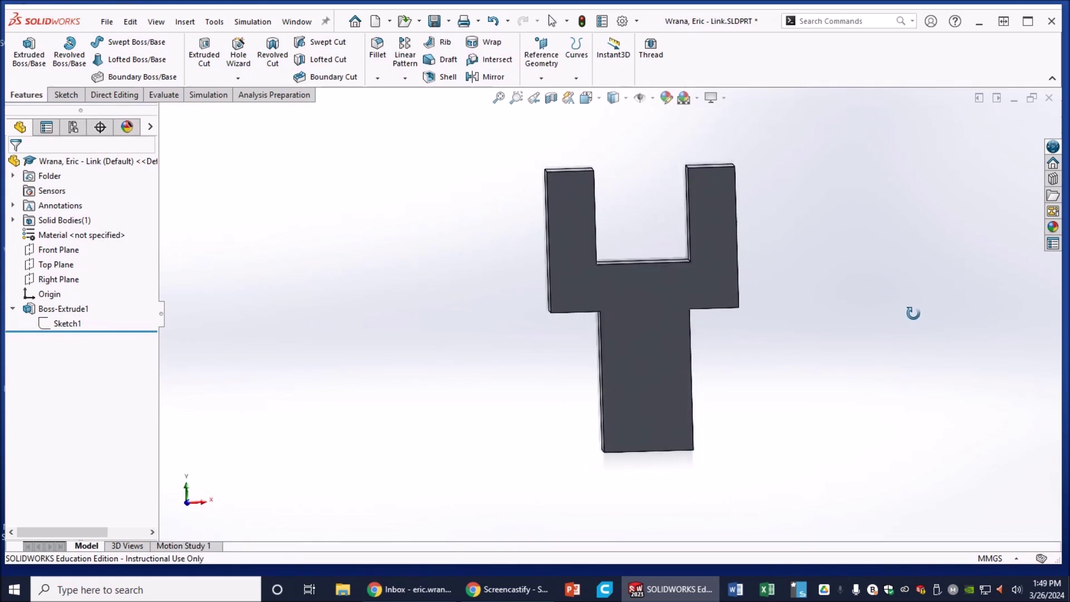
key(ctrl+1)
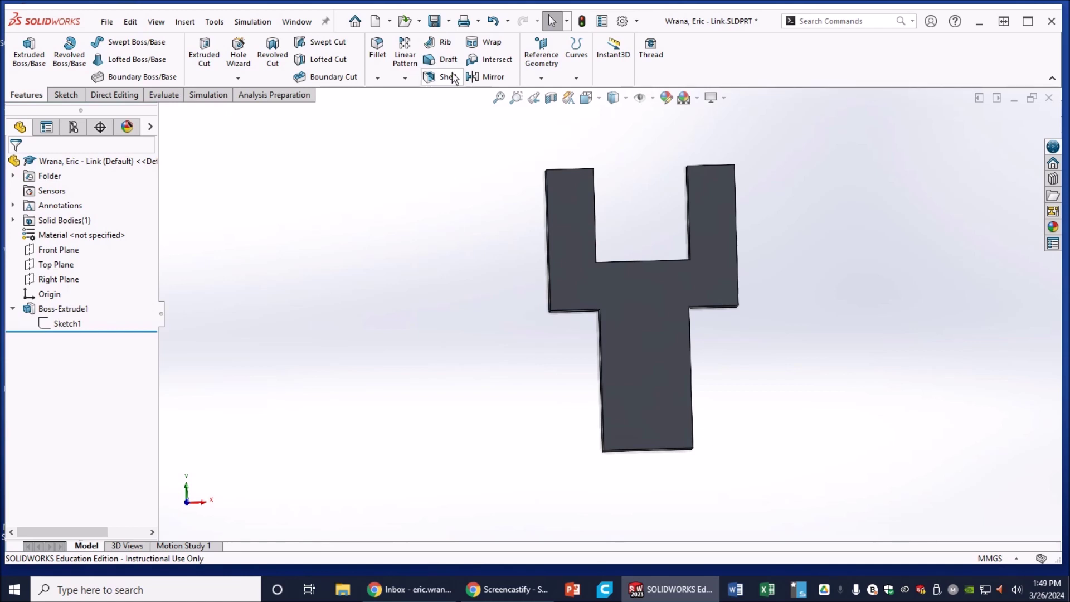
click(434, 22)
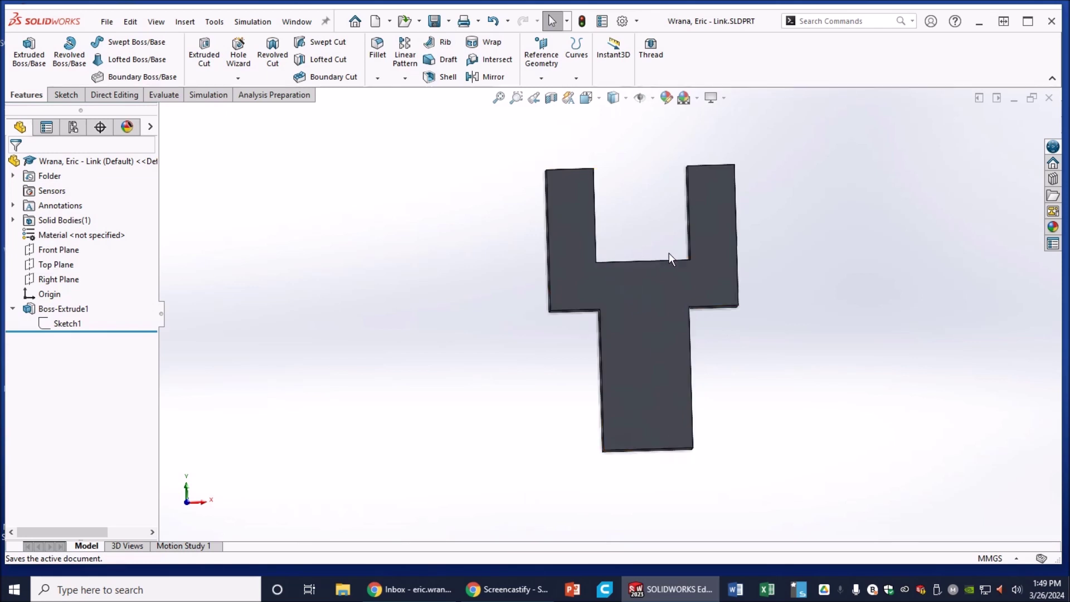
click(449, 21)
Save the Link part as an STL in the 03 CLC folder, replacing the older Link STL
click(455, 56)
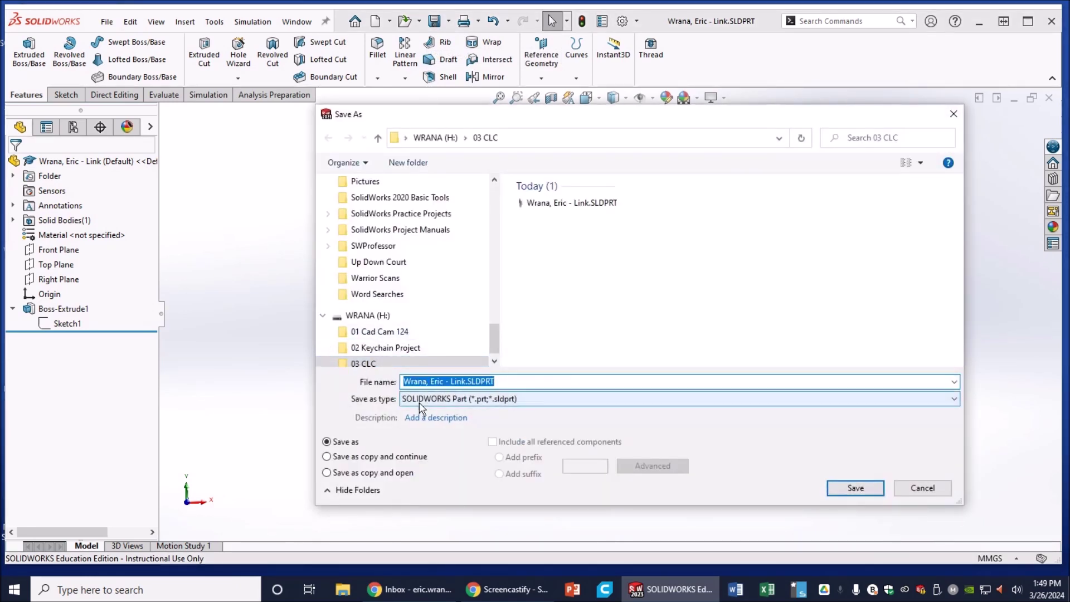
click(421, 399)
click(432, 361)
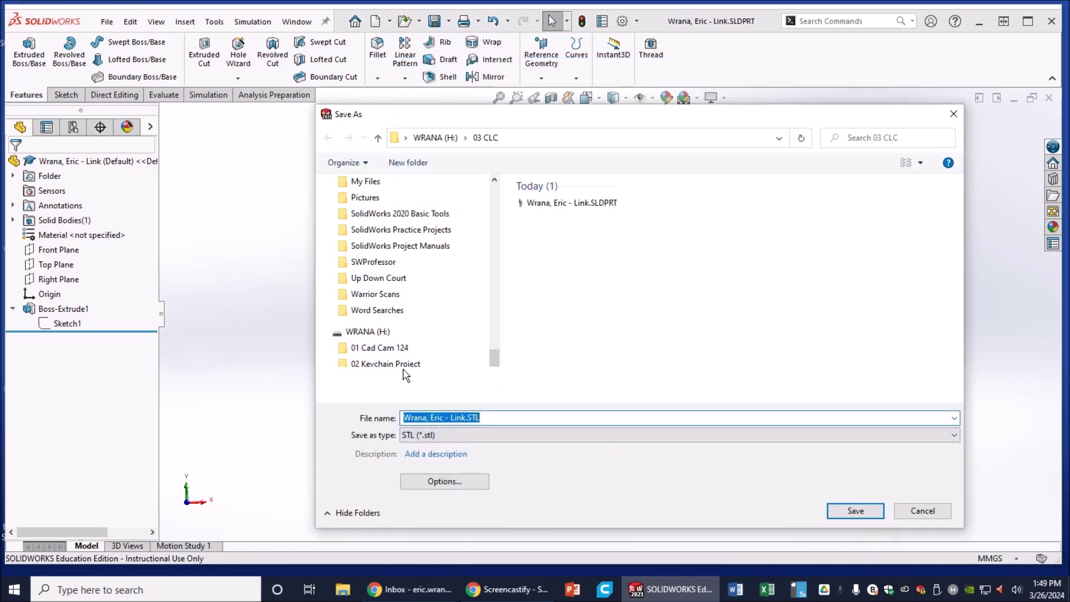
click(398, 381)
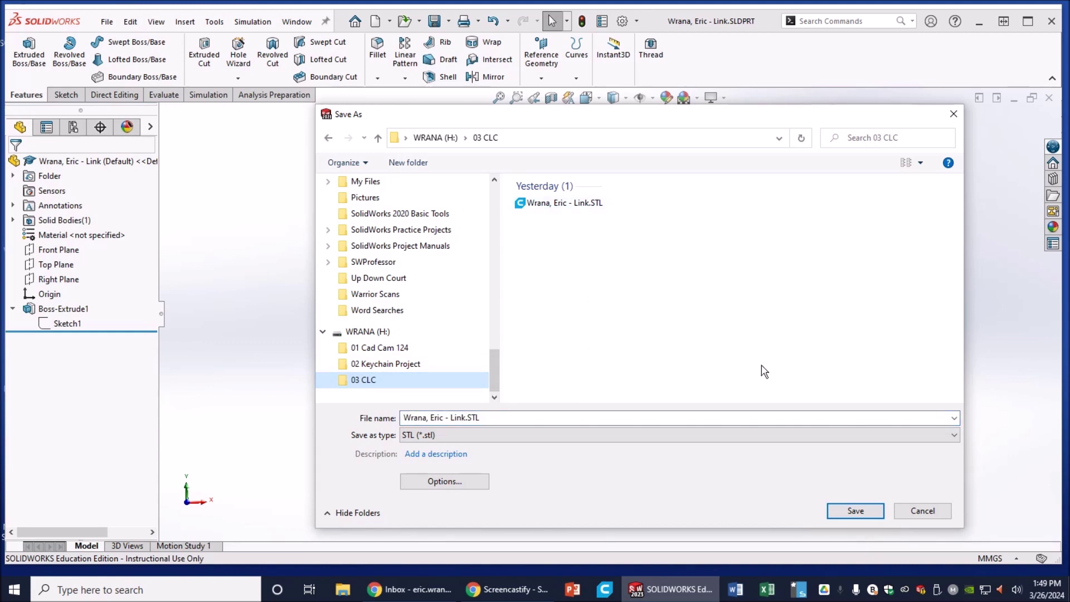
click(856, 511)
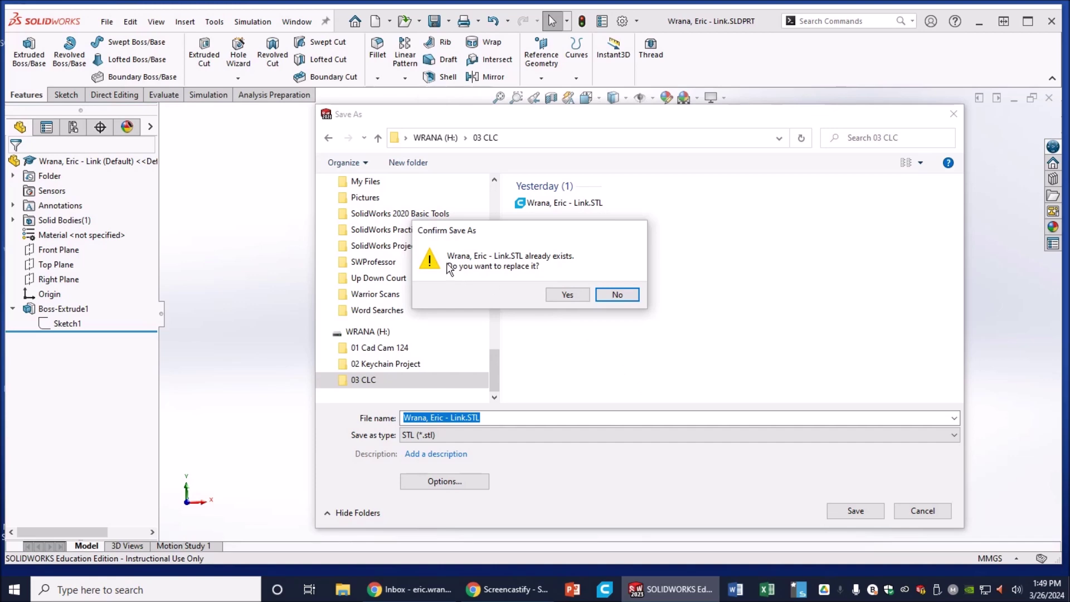
click(580, 297)
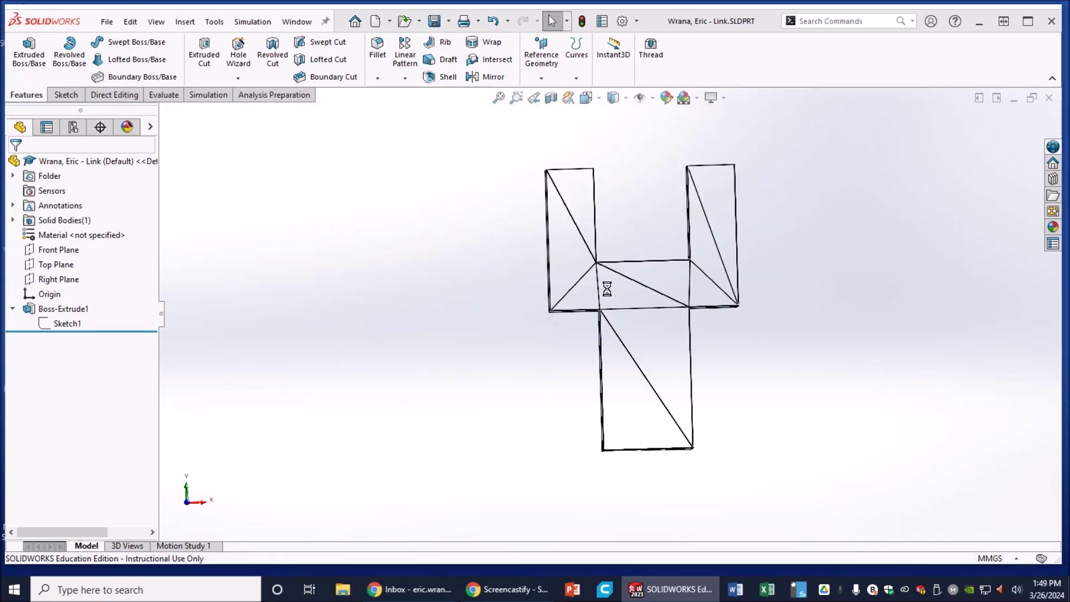
click(563, 314)
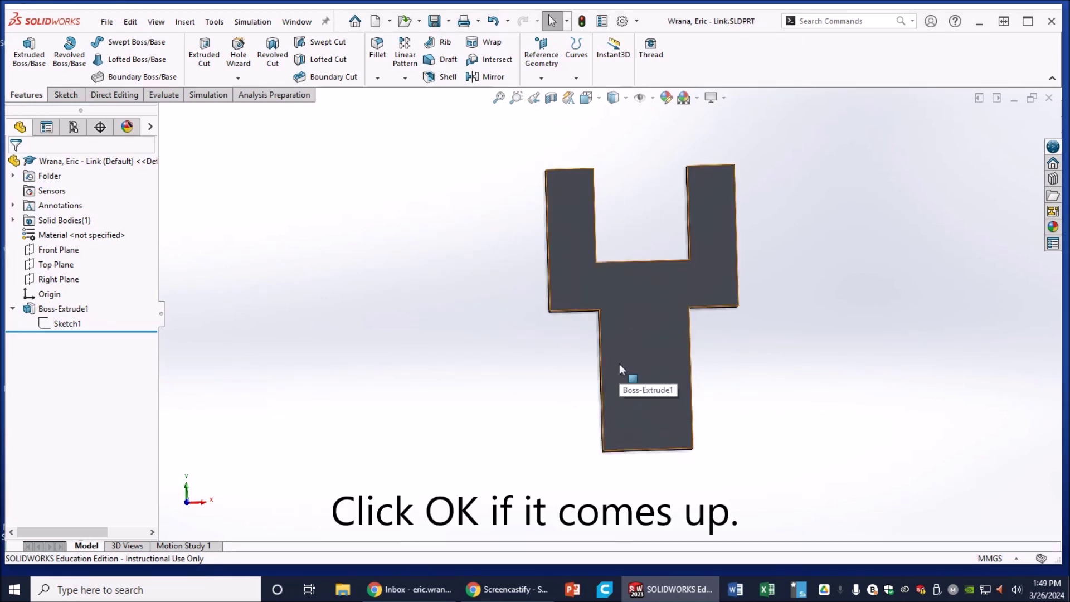
middle_drag(620, 366, 716, 346)
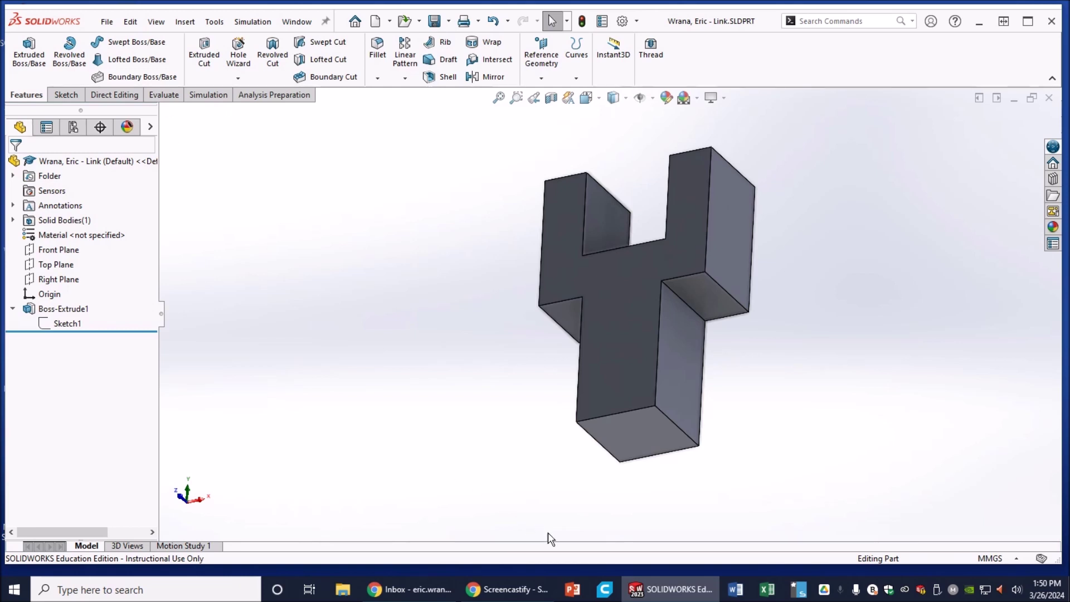
click(606, 590)
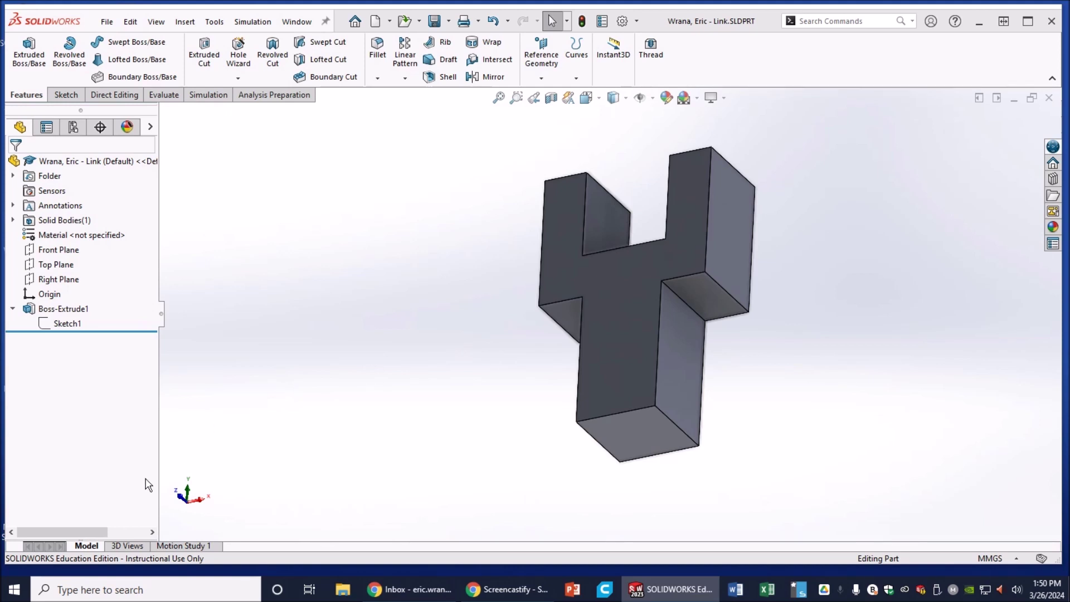
Minimize SOLIDWORKS and launch Ultimaker Cura 4.4 from the Start menu
click(15, 590)
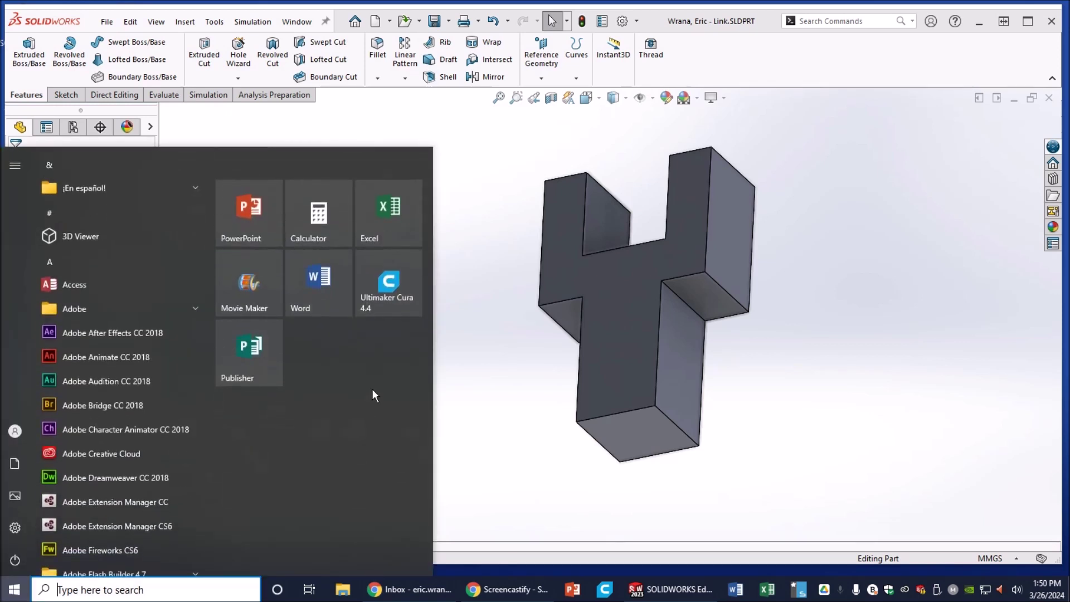
click(490, 421)
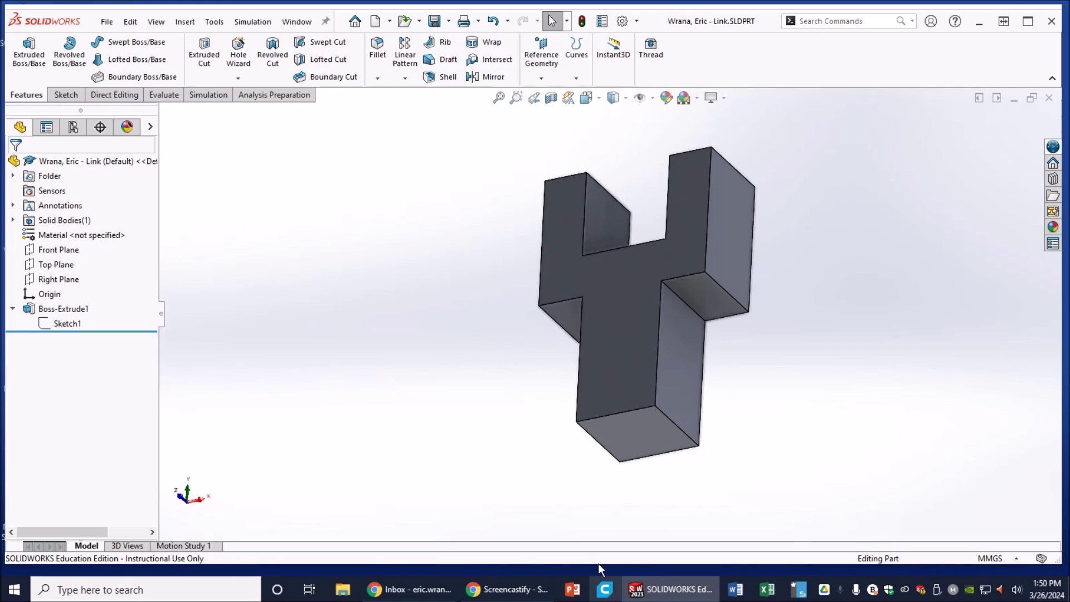
click(981, 23)
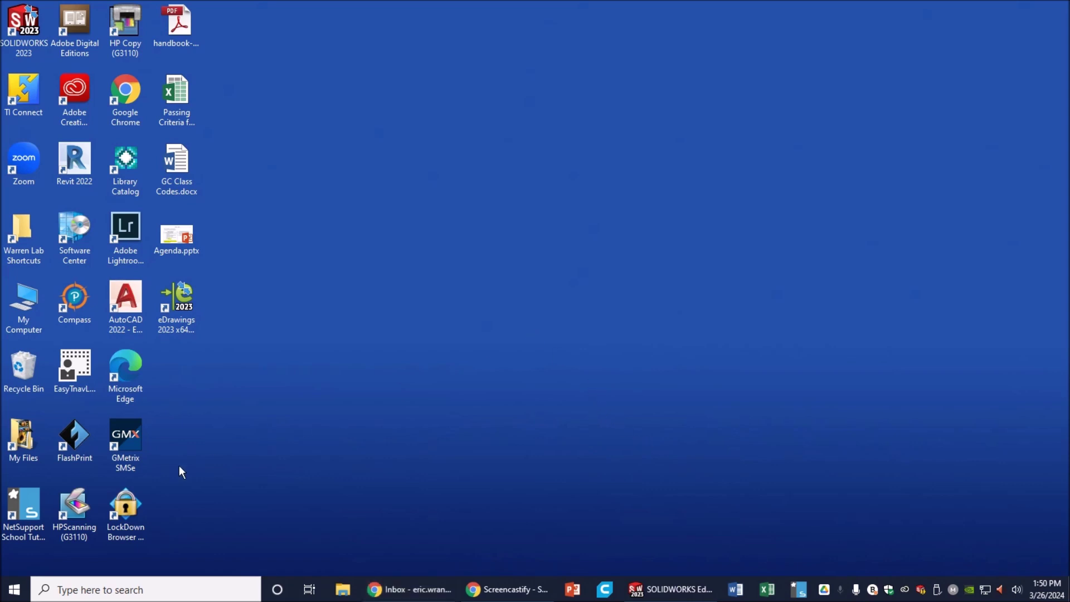
click(14, 590)
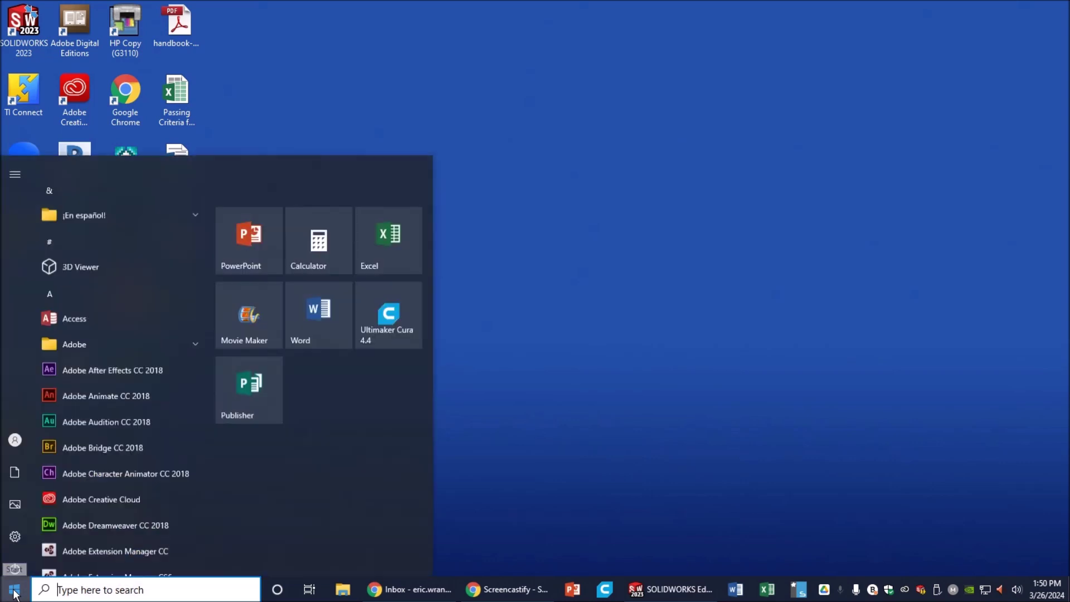
click(396, 292)
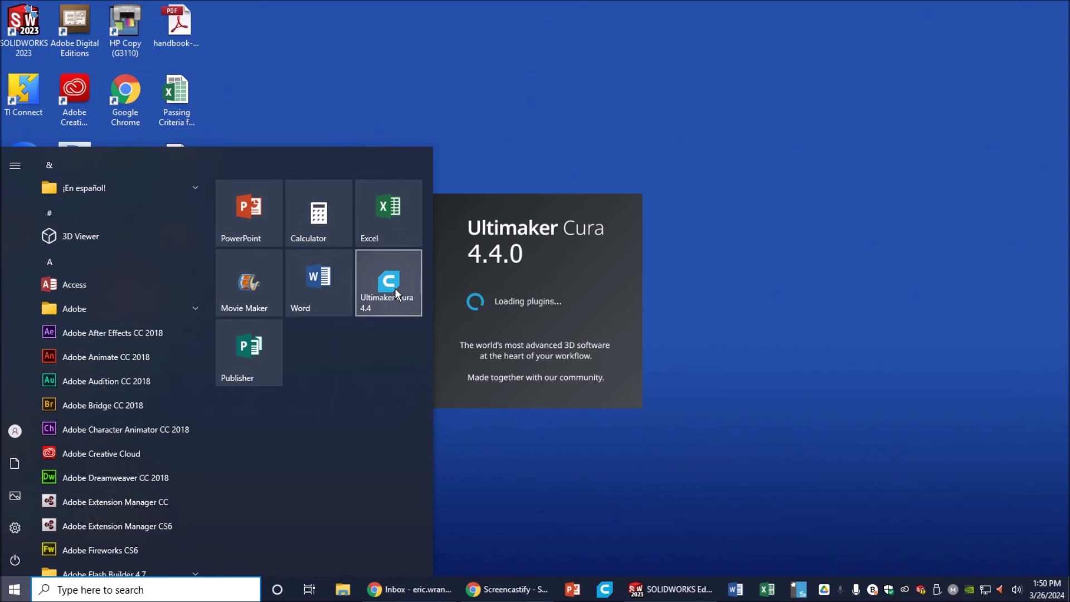
click(391, 79)
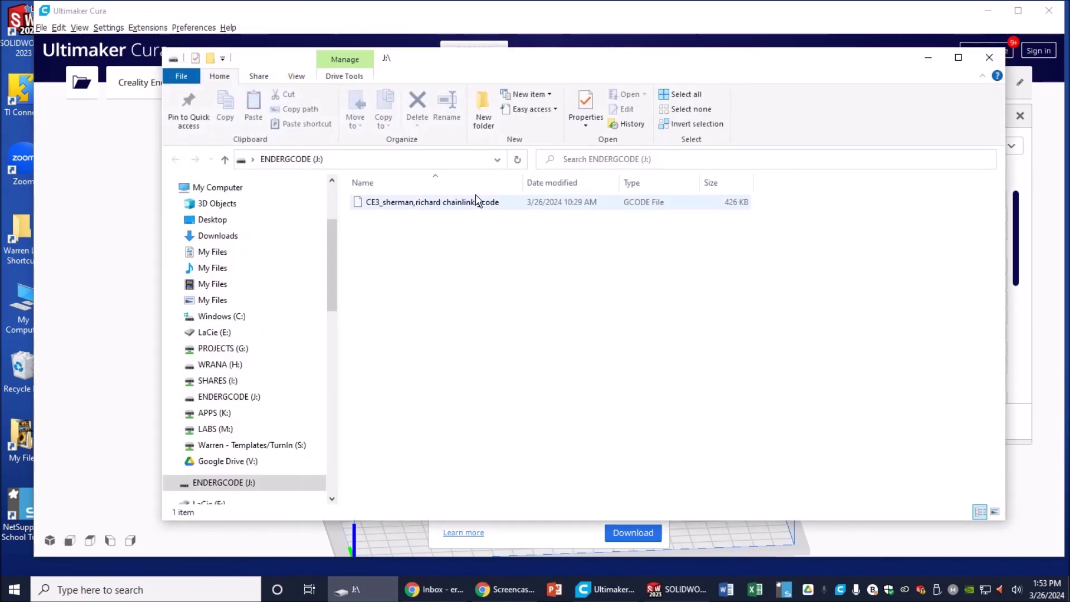
Delete the old .gcode file from ENDERGCODE (J:) and minimize File Explorer
click(430, 203)
right_click(427, 203)
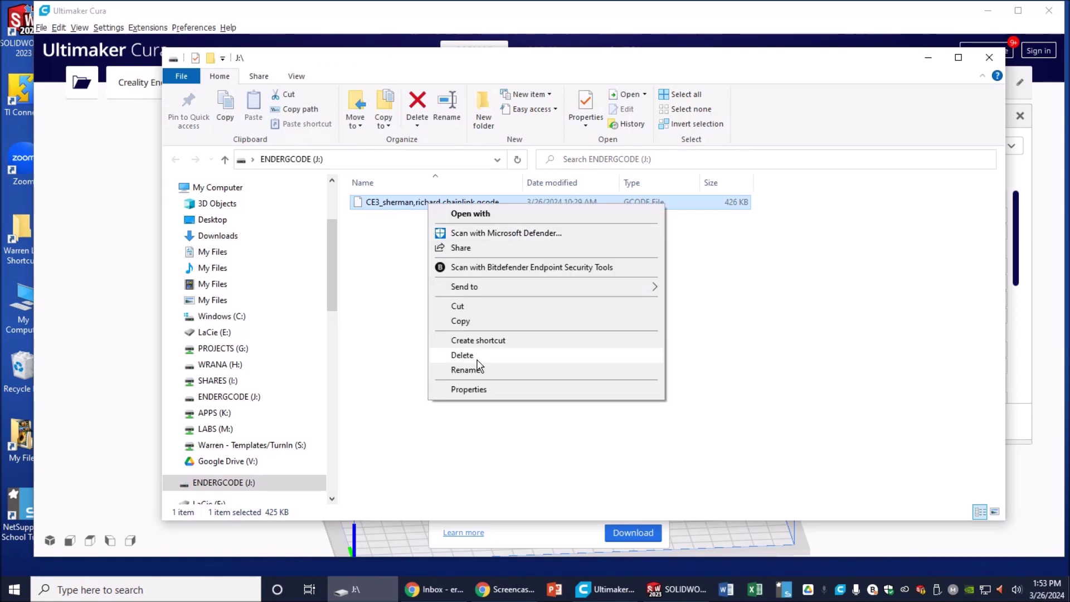
click(478, 361)
click(601, 351)
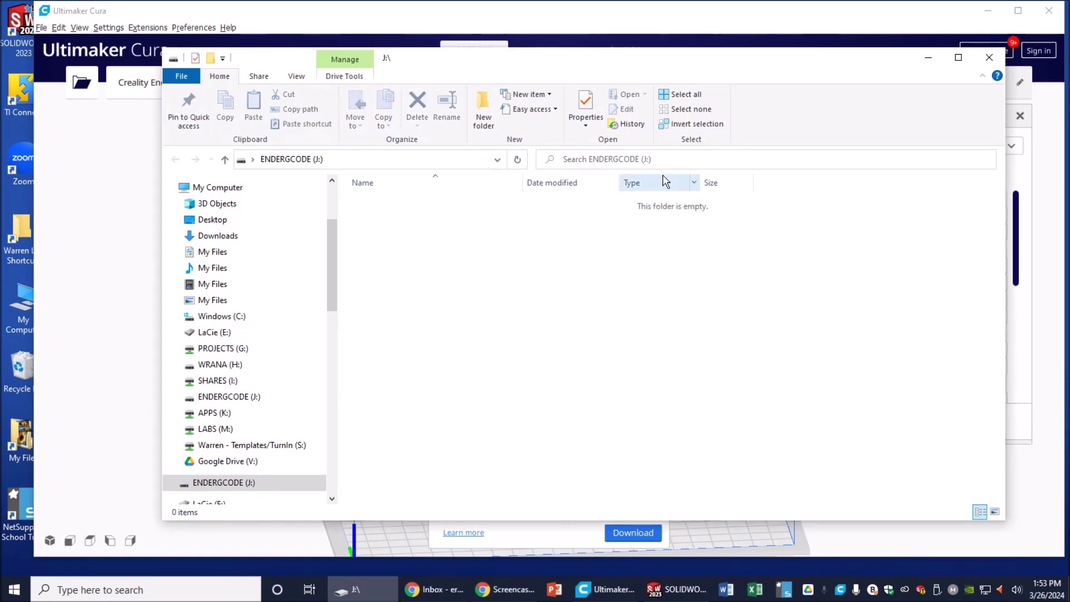
click(928, 59)
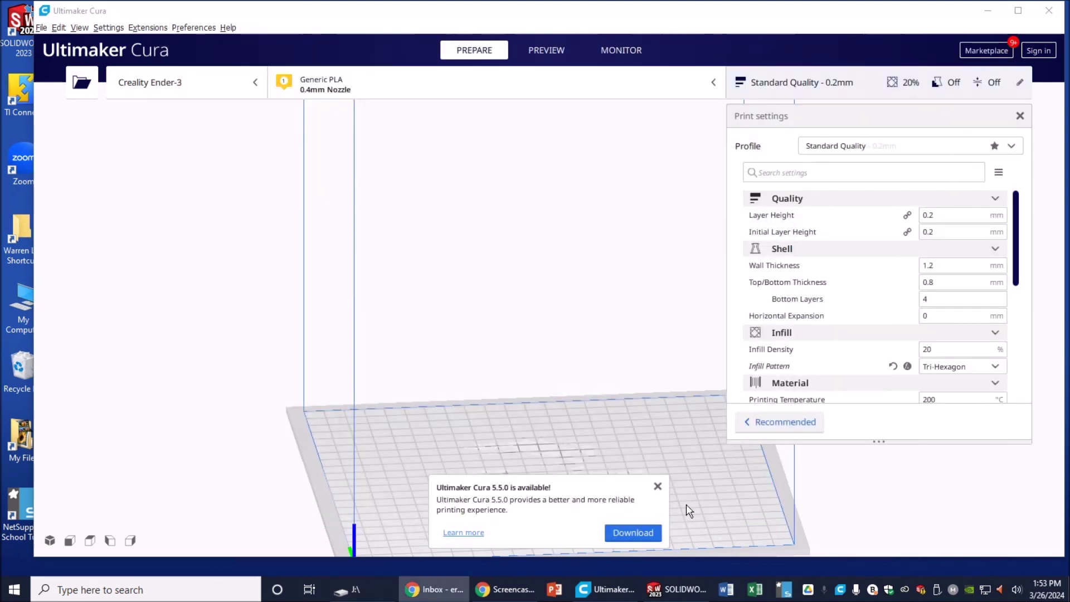
Dismiss the update notice and load Link.STL onto the Ender-3 build plate
click(658, 487)
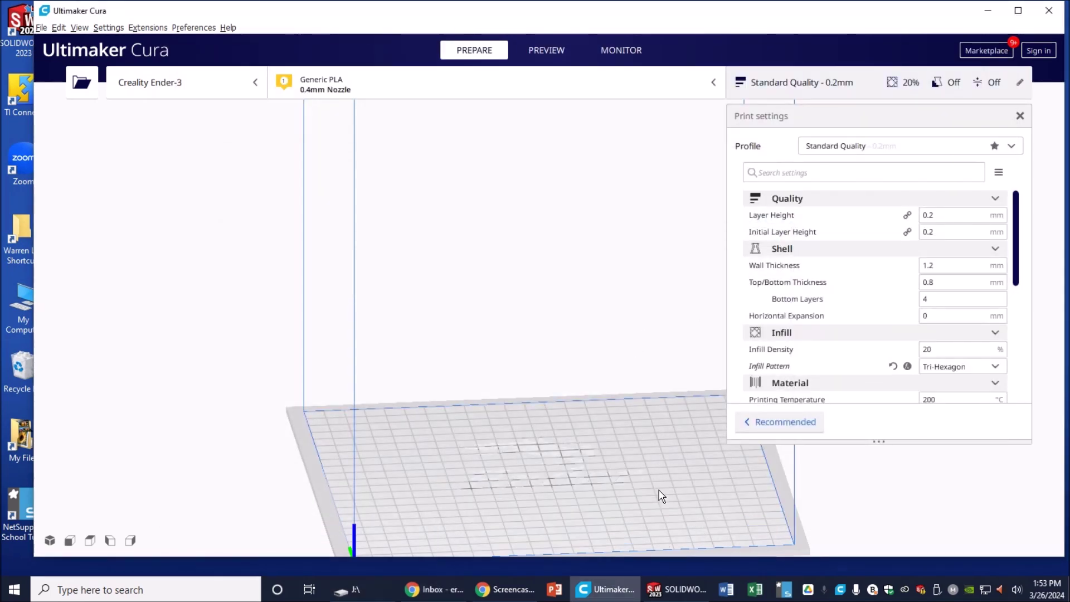
click(84, 87)
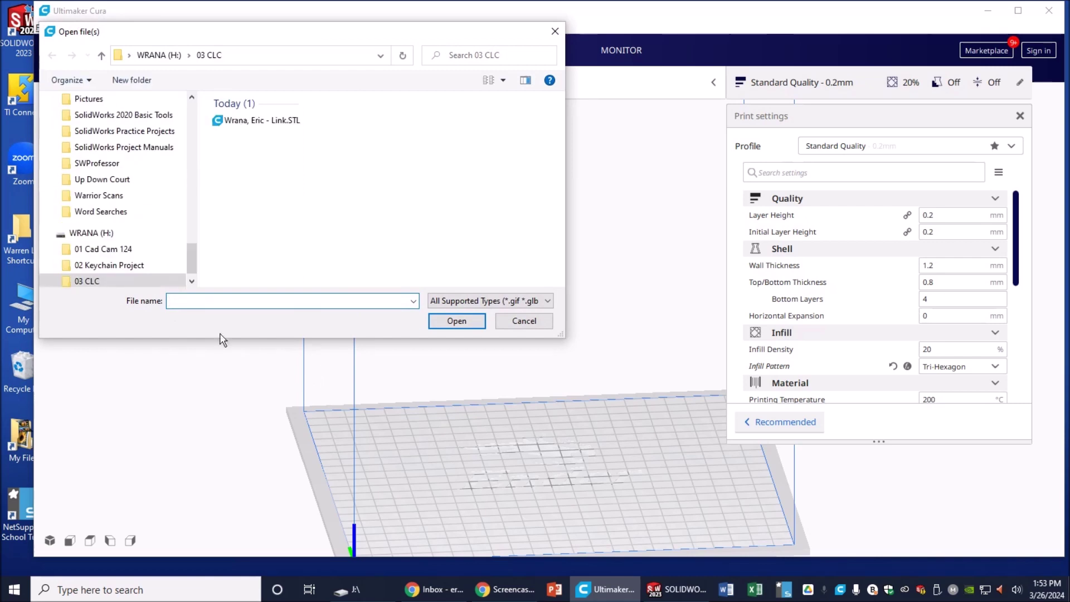
click(234, 120)
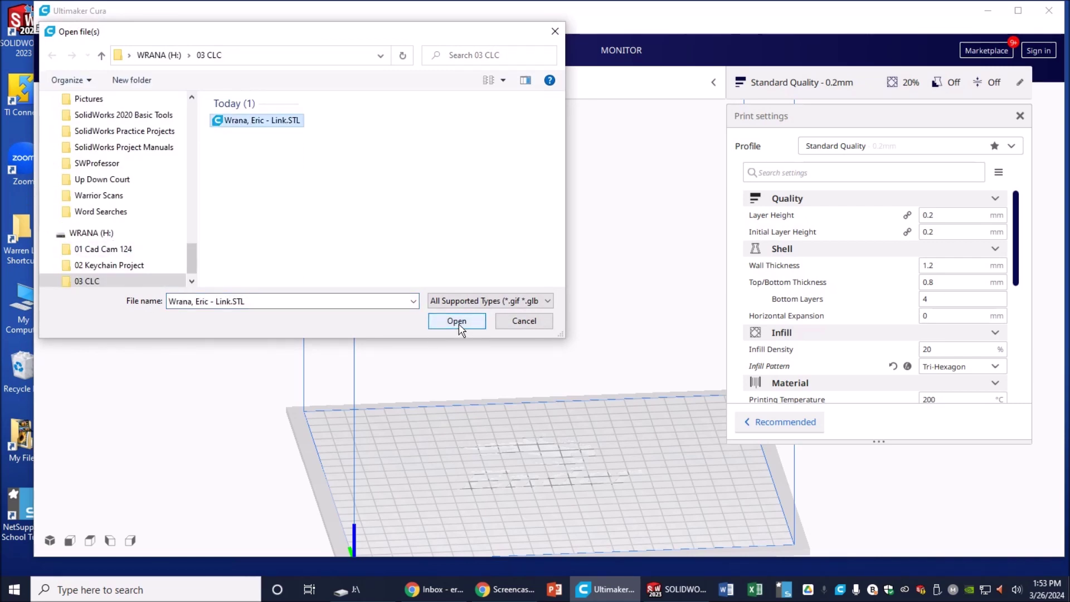
click(457, 322)
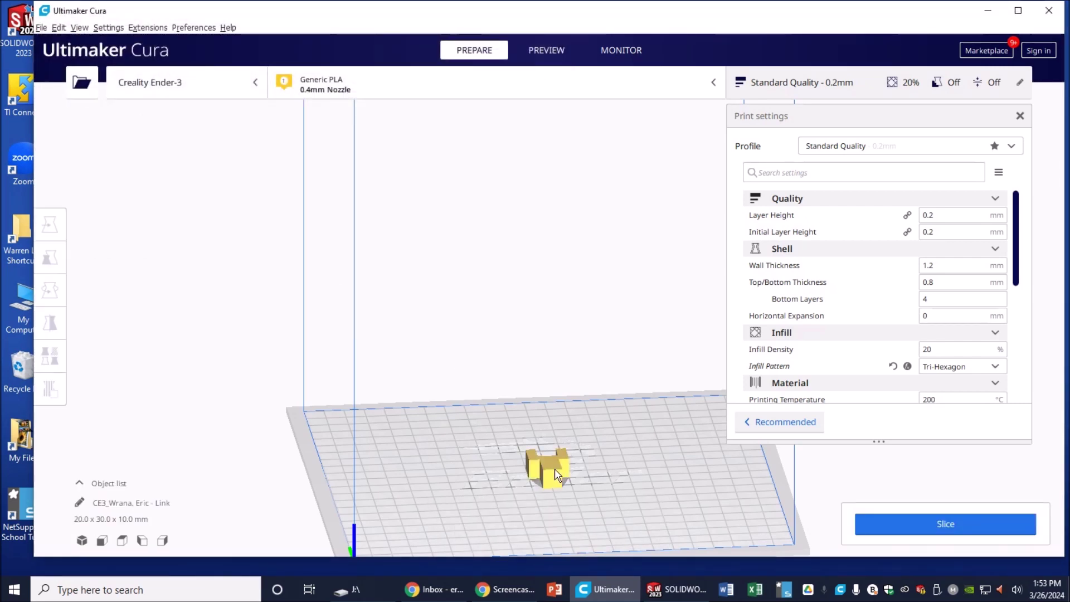
Multiply the Link model with 1 extra copy so two sit on the plate
click(555, 471)
right_click(554, 469)
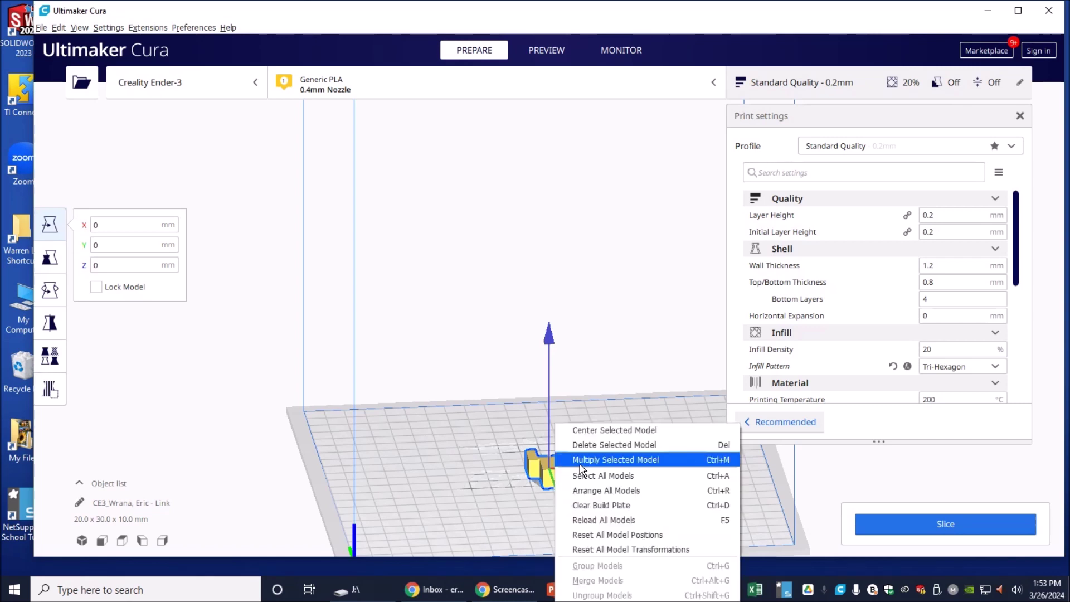
click(581, 461)
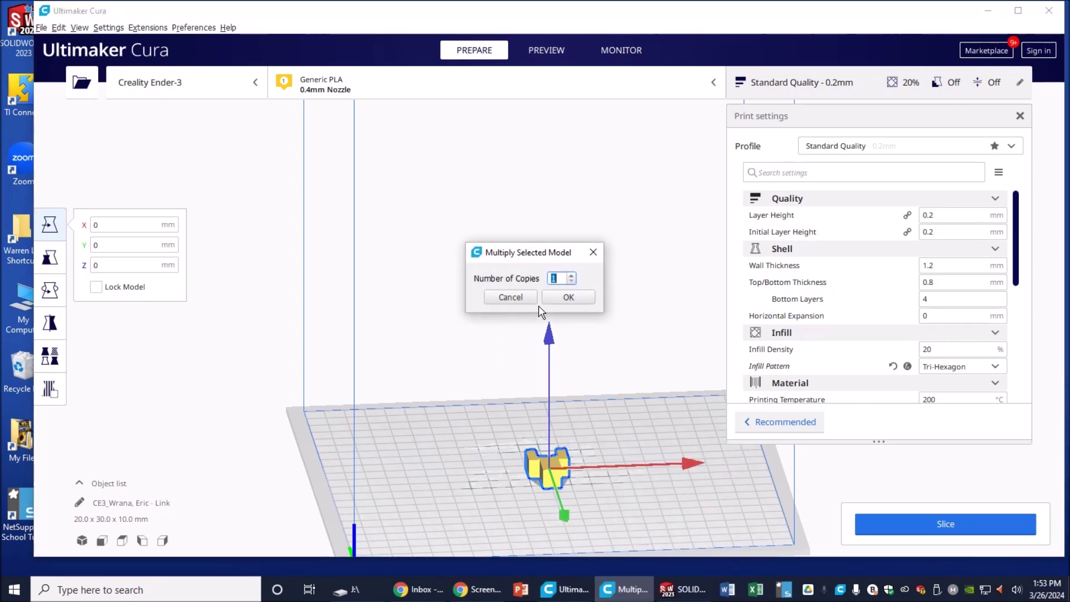
click(562, 298)
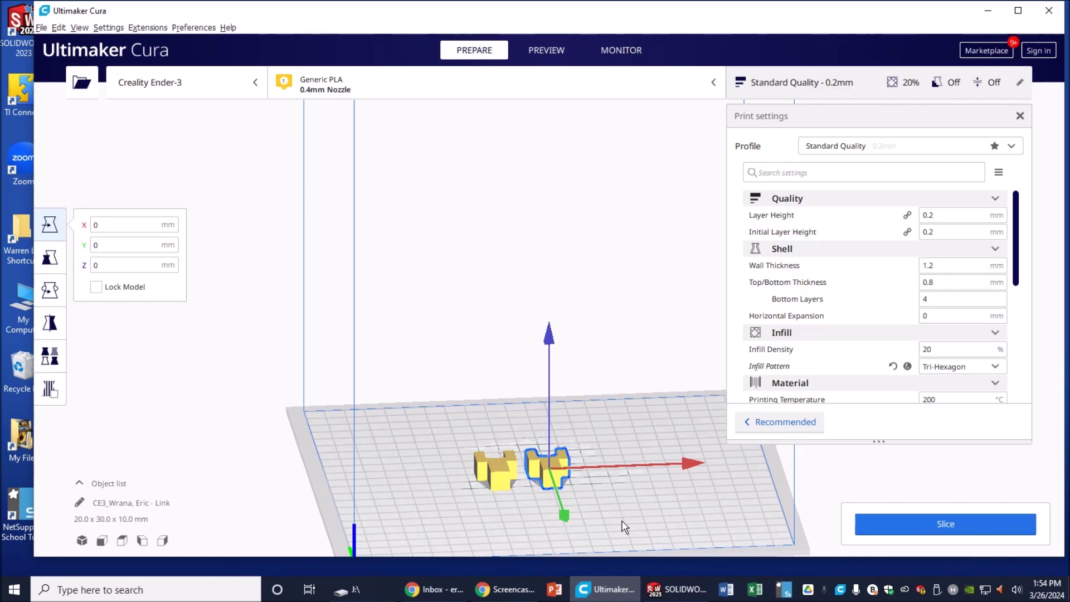
right_drag(626, 523, 635, 499)
scroll(518, 457, up, 5)
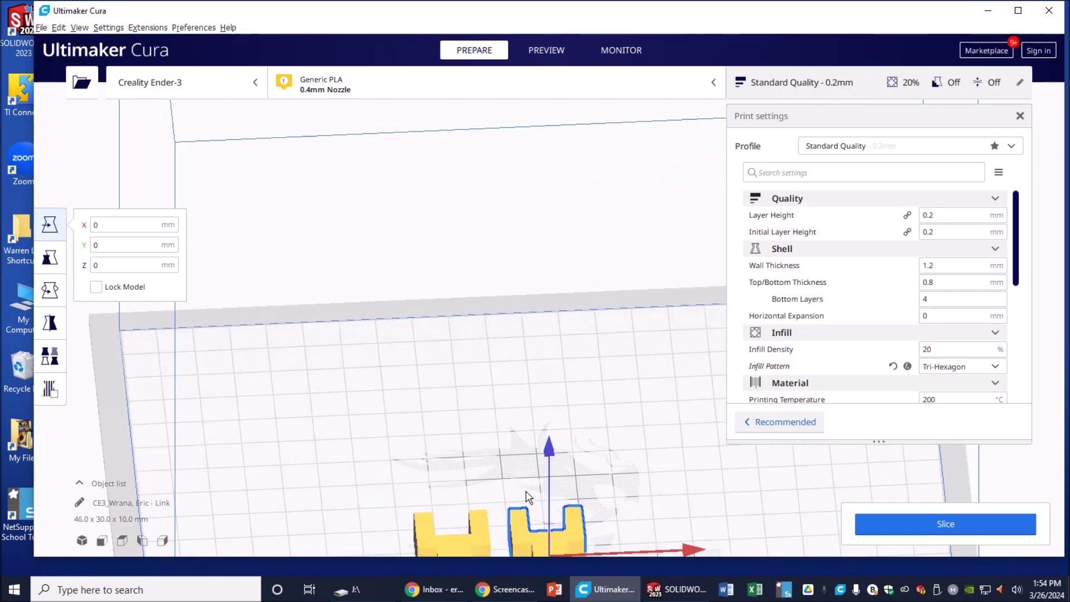
middle_drag(514, 490, 517, 335)
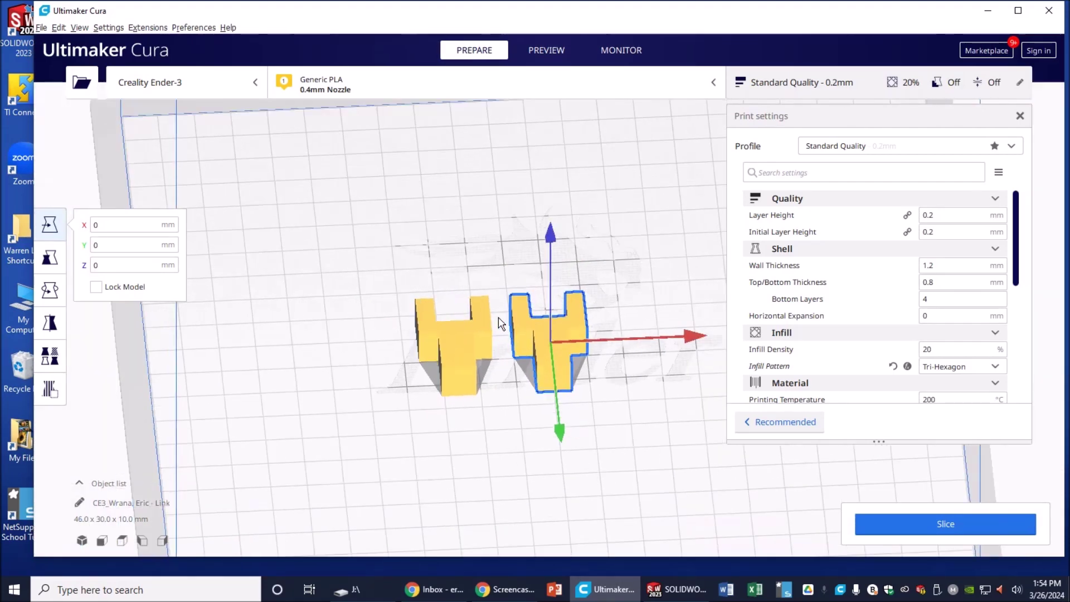
scroll(499, 316, up, 3)
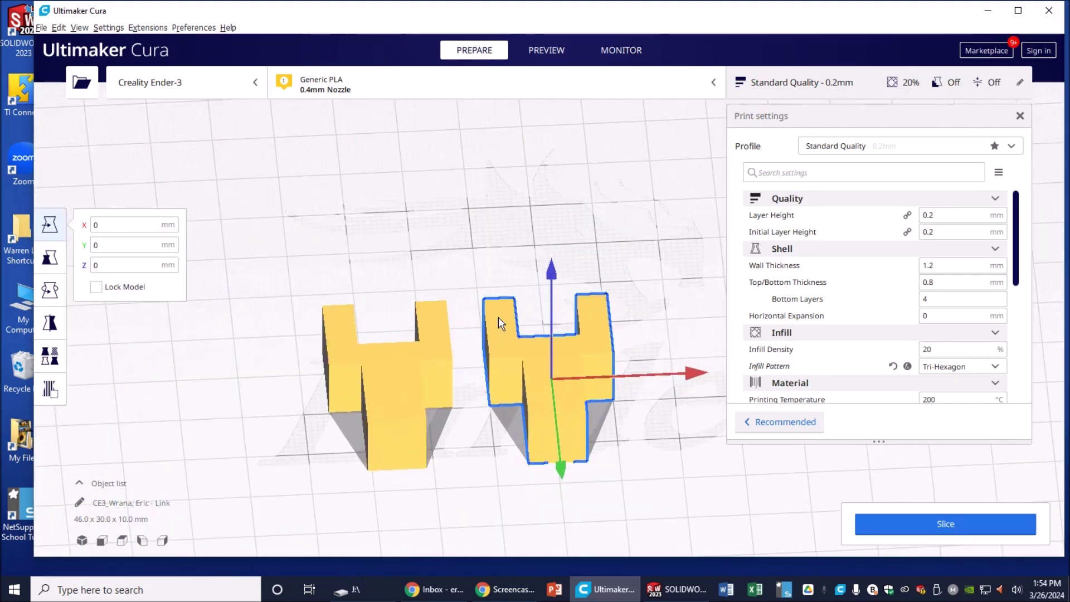
middle_drag(467, 413, 442, 376)
scroll(439, 373, up, 2)
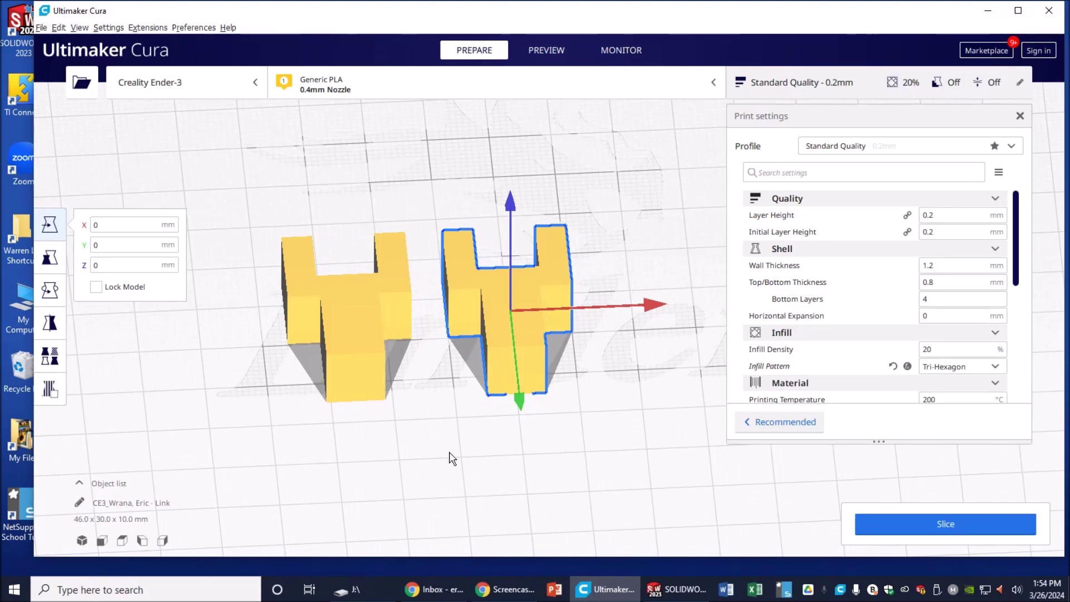
right_drag(449, 457, 467, 384)
scroll(473, 372, down, 5)
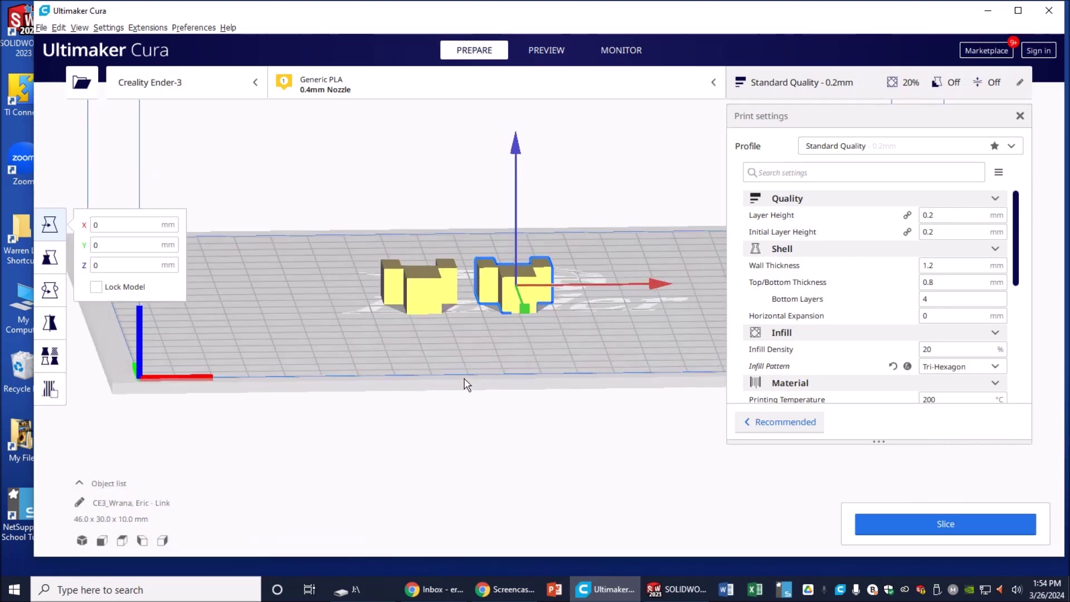
Slice both Links and save the G-code to removable drive ENDERGCODE (J:), then open J:\
click(930, 523)
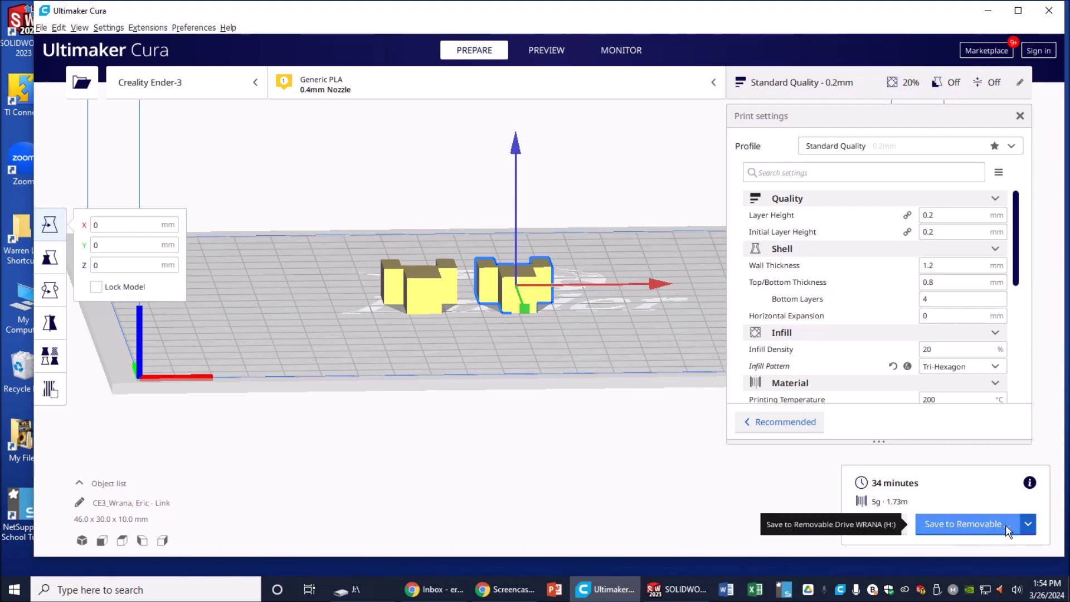
click(1027, 524)
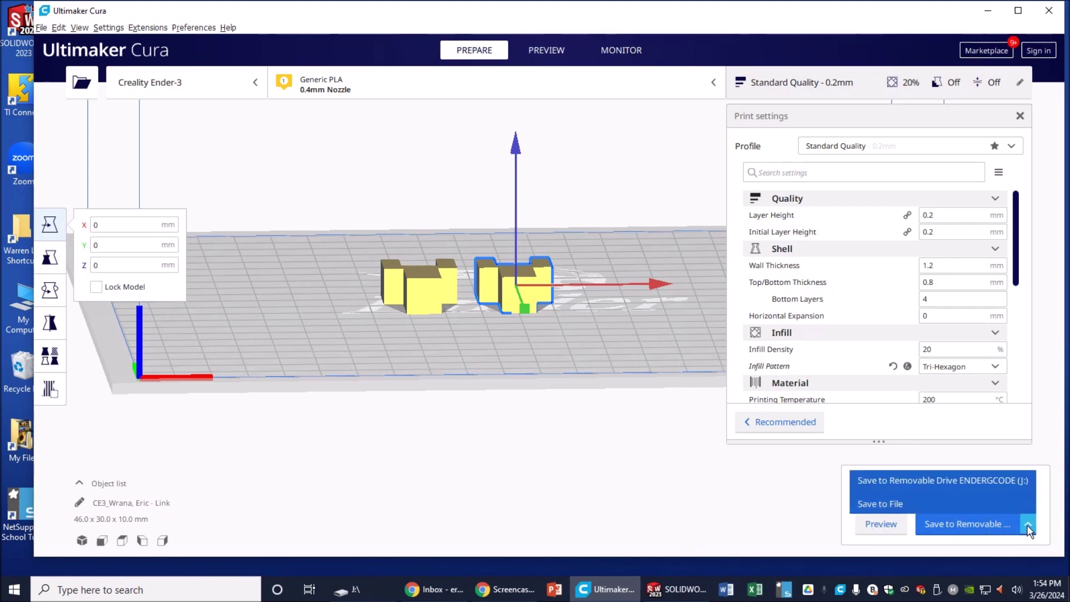
click(980, 480)
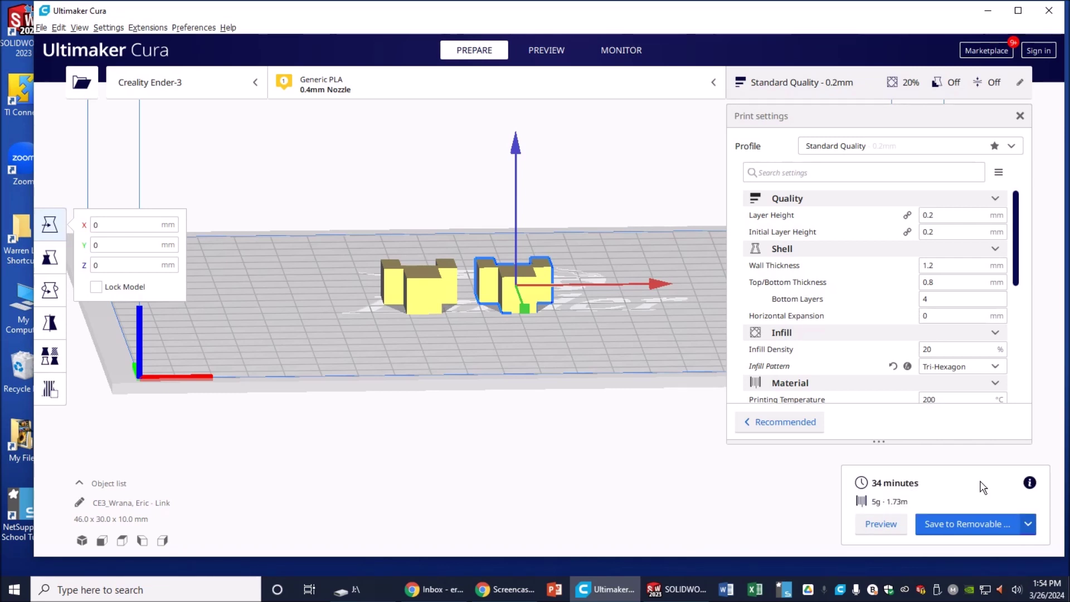
click(983, 524)
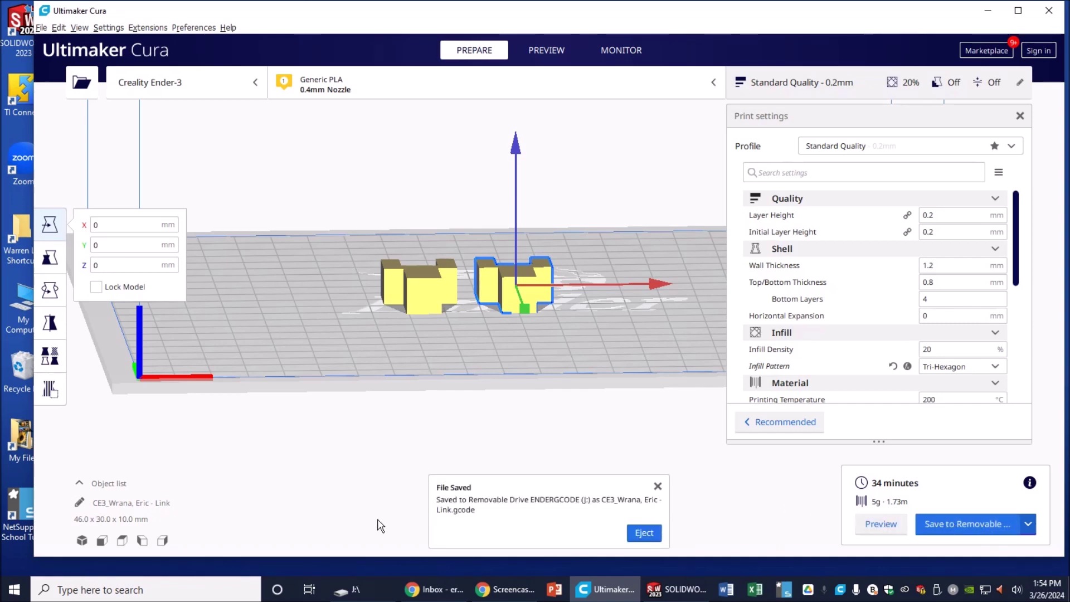
click(368, 589)
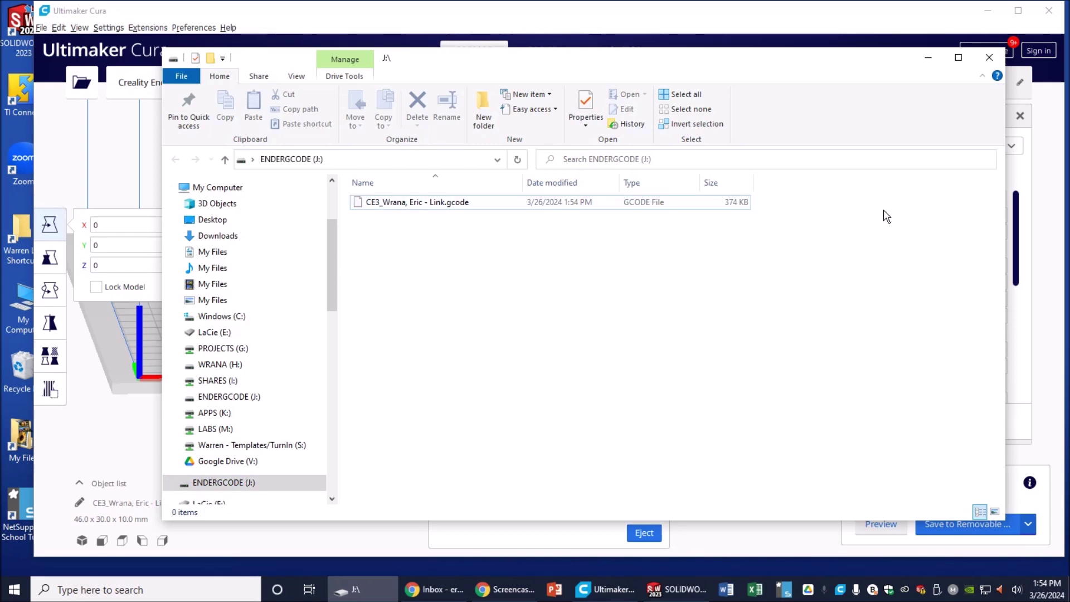
Confirm the 374 KB Link G-code is on J:\ and close File Explorer
click(986, 58)
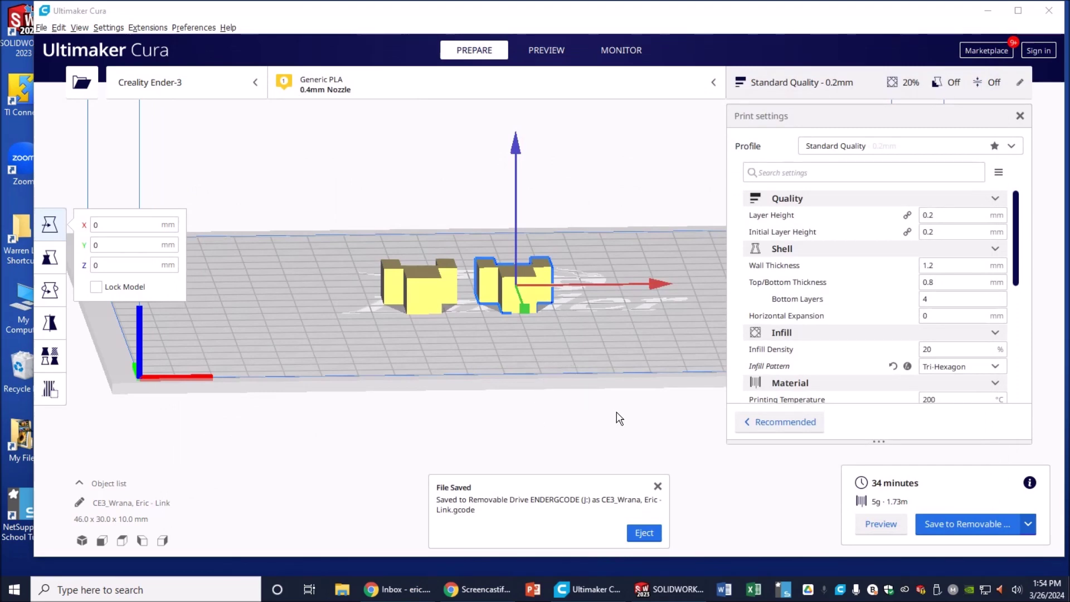
middle_drag(571, 418, 592, 454)
right_drag(592, 454, 597, 454)
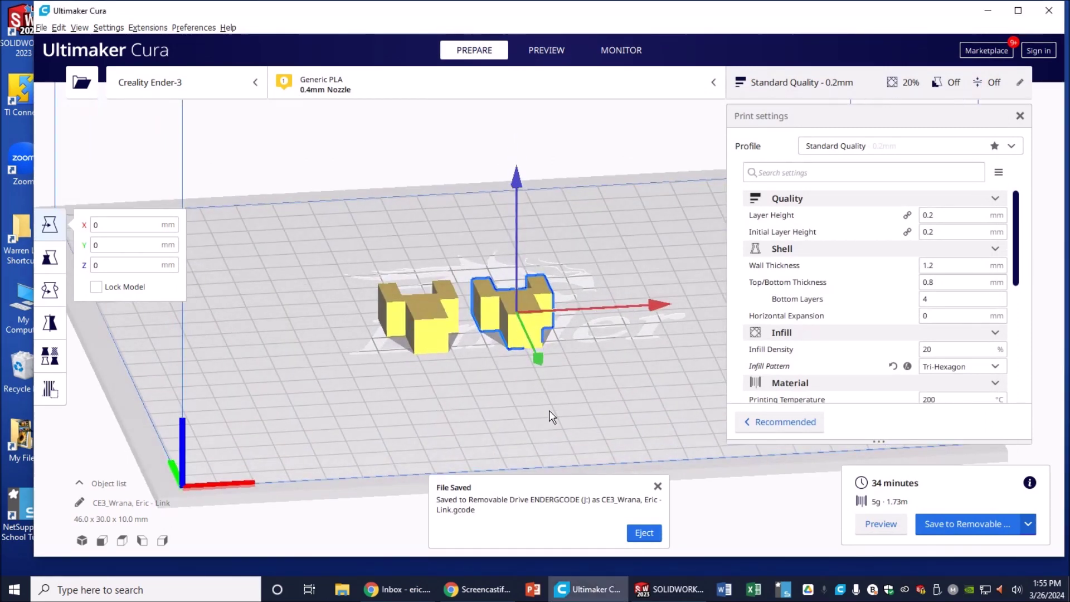